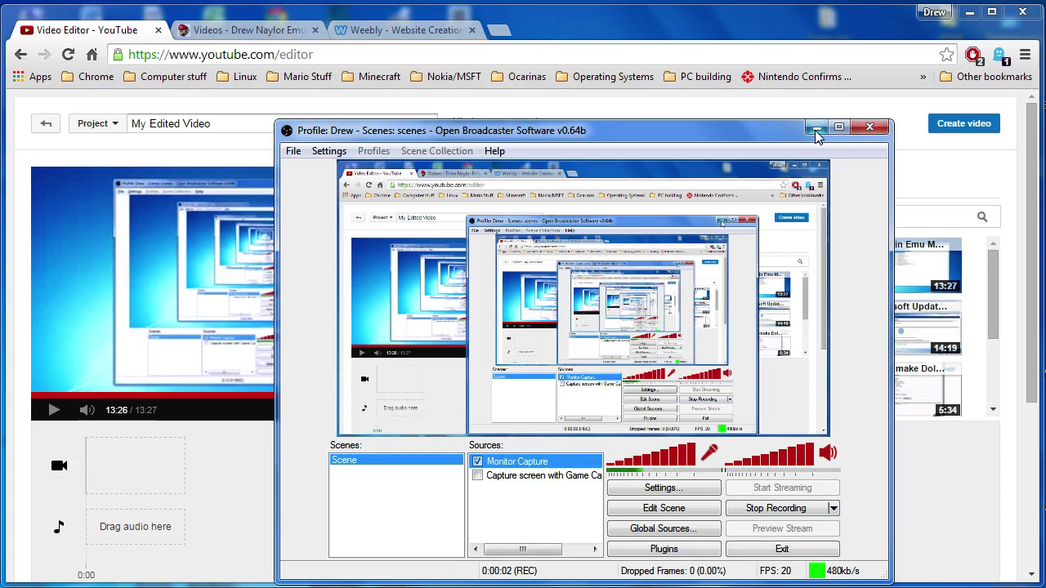
- Minimize the OBS window to reveal the empty My Edited Video project in the editor
{"action": "left_click", "coordinate": [816, 128]}
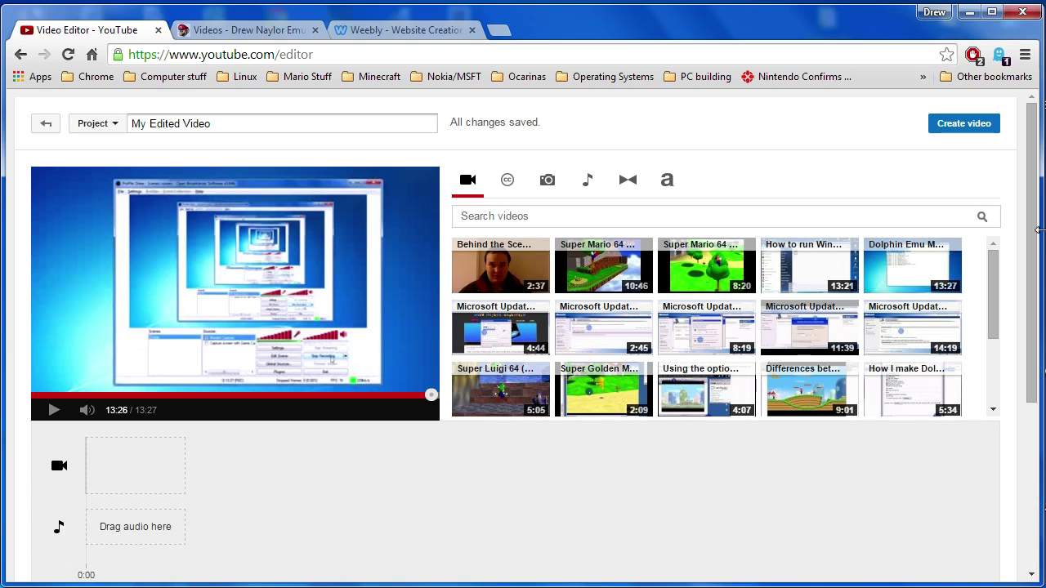
{"action": "mouse_move", "coordinate": [1032, 225]}
{"action": "left_mouse_down"}
{"action": "mouse_move", "coordinate": [1032, 271]}
{"action": "mouse_move", "coordinate": [1032, 222]}
{"action": "left_mouse_up"}
{"action": "left_click", "coordinate": [104, 123]}
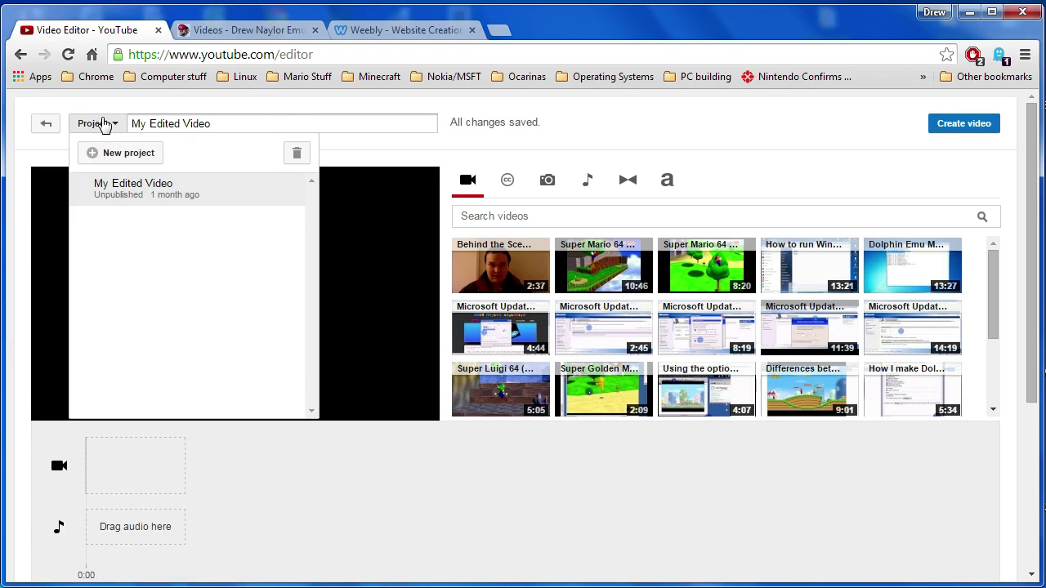
{"action": "left_click", "coordinate": [104, 124]}
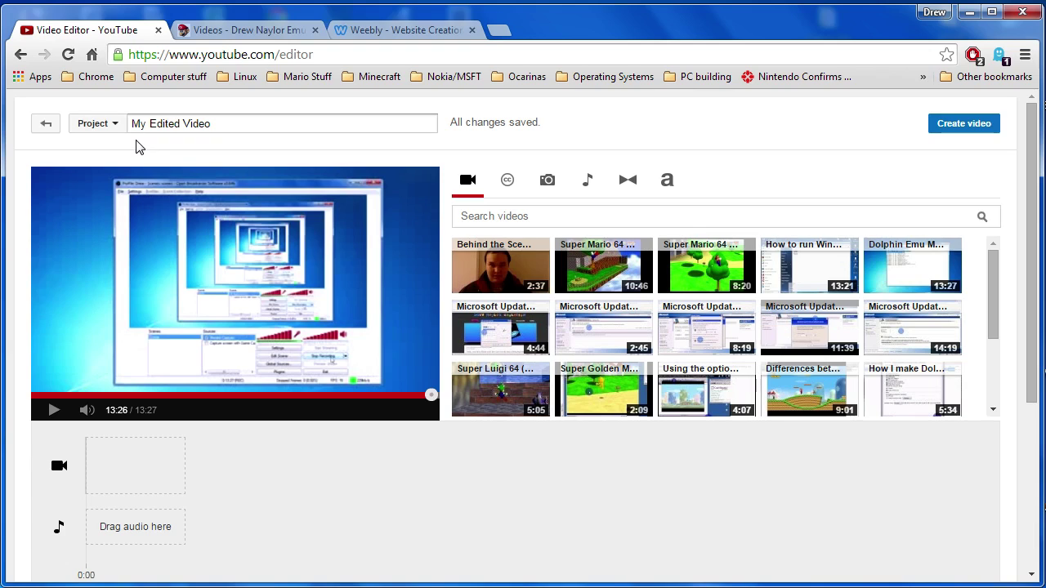
{"action": "left_click", "coordinate": [94, 131]}
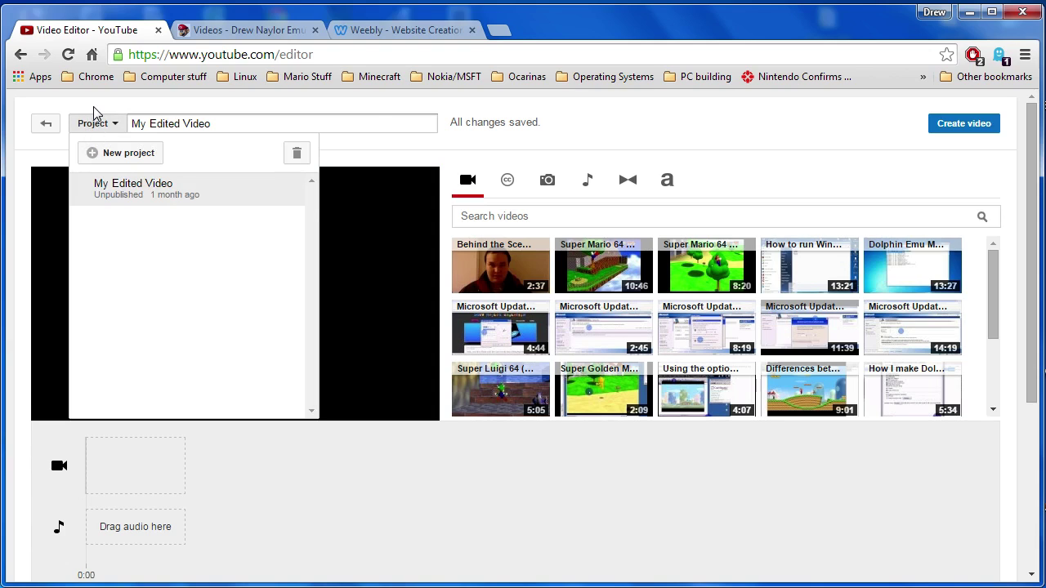
{"action": "left_click", "coordinate": [93, 107]}
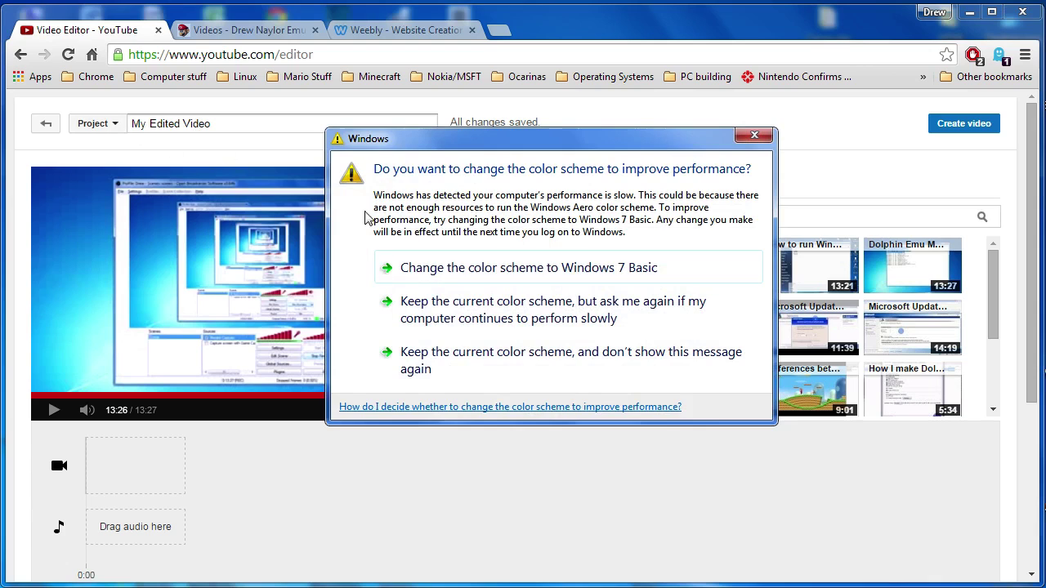
- Close the Windows colour-scheme performance prompt
{"action": "left_click", "coordinate": [753, 136]}
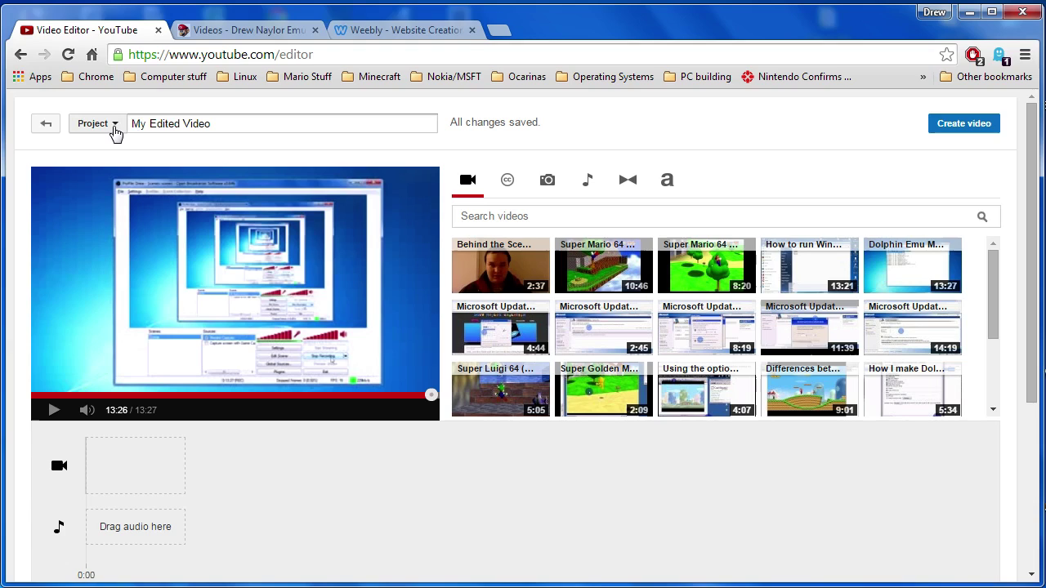
- Delete My Edited Video from the Project dropdown and confirm with OK
{"action": "left_click", "coordinate": [115, 134]}
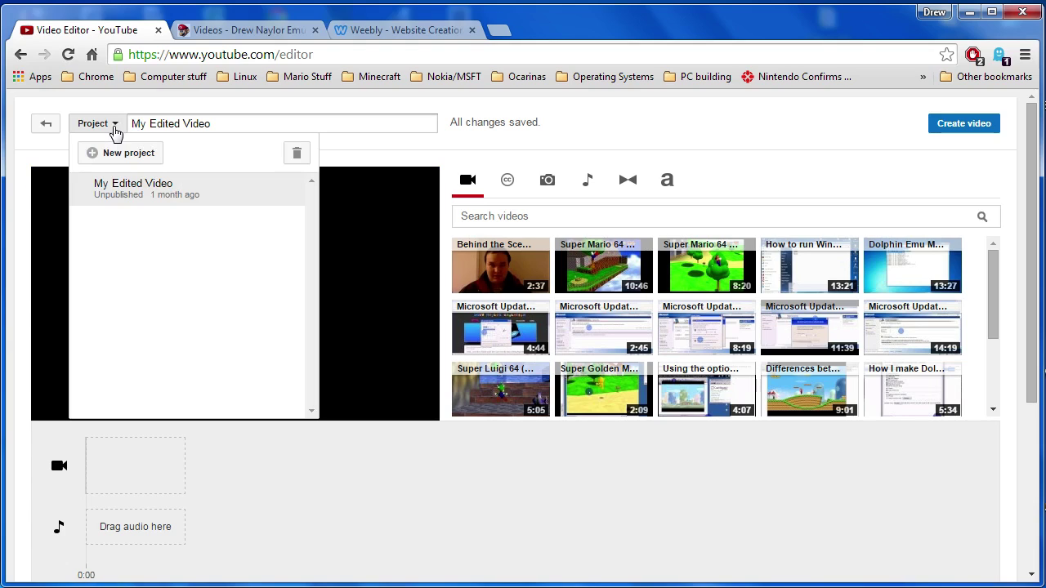
{"action": "left_click", "coordinate": [296, 155]}
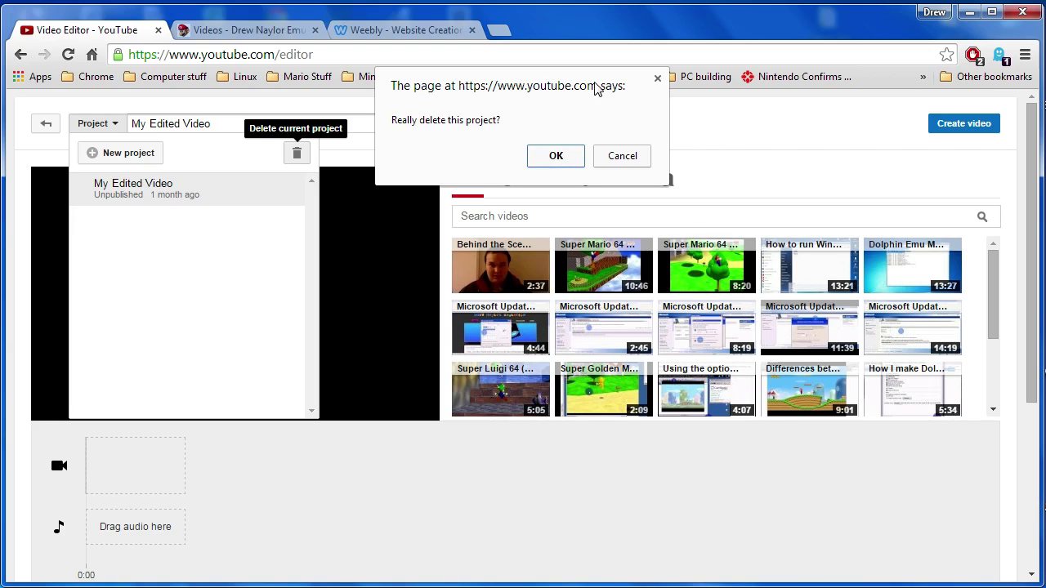
{"action": "left_click", "coordinate": [540, 157]}
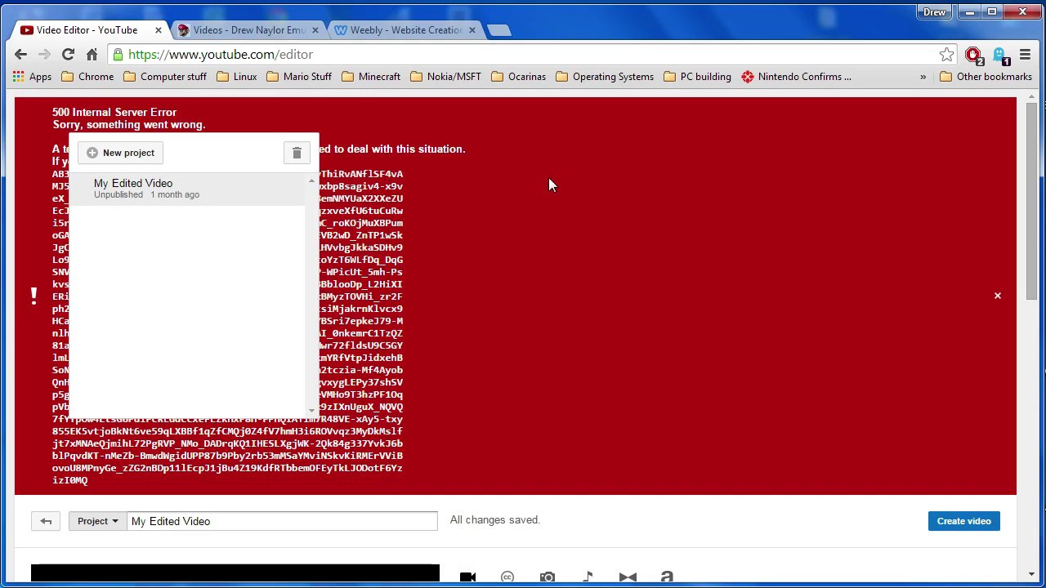
- Close the project list, then highlight and clear the 500 error message text
{"action": "left_click", "coordinate": [548, 179]}
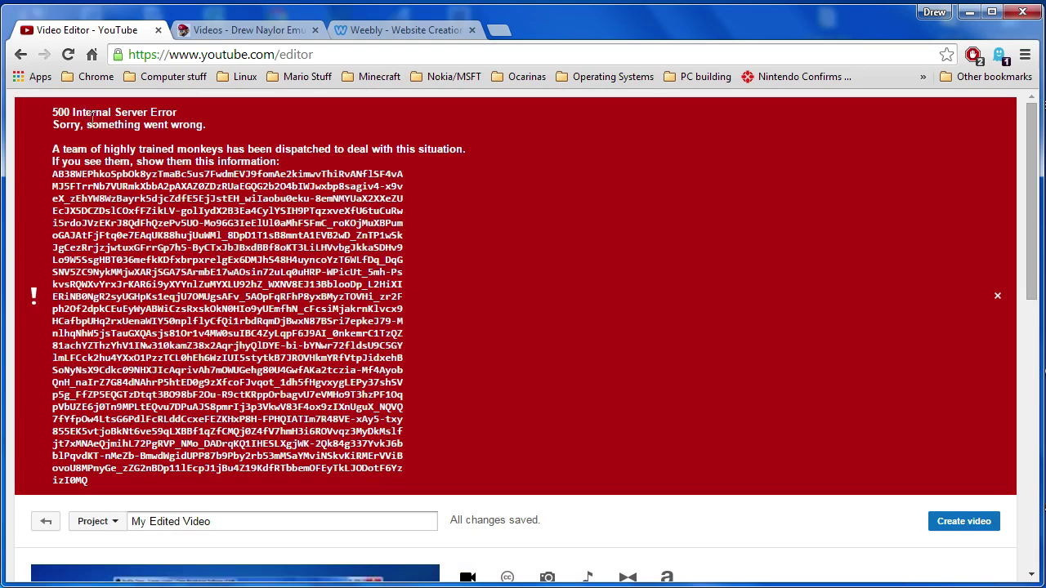
{"action": "left_click_drag", "start_coordinate": [93, 119], "coordinate": [141, 199]}
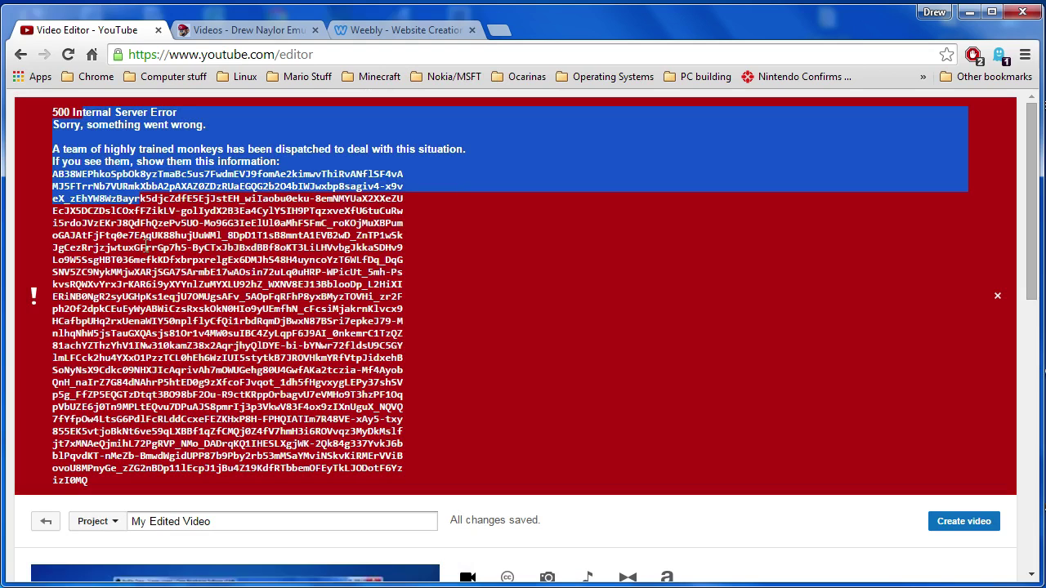
{"action": "mouse_move", "coordinate": [145, 245]}
{"action": "left_mouse_down"}
{"action": "mouse_move", "coordinate": [165, 366]}
{"action": "mouse_move", "coordinate": [205, 472]}
{"action": "left_mouse_up"}
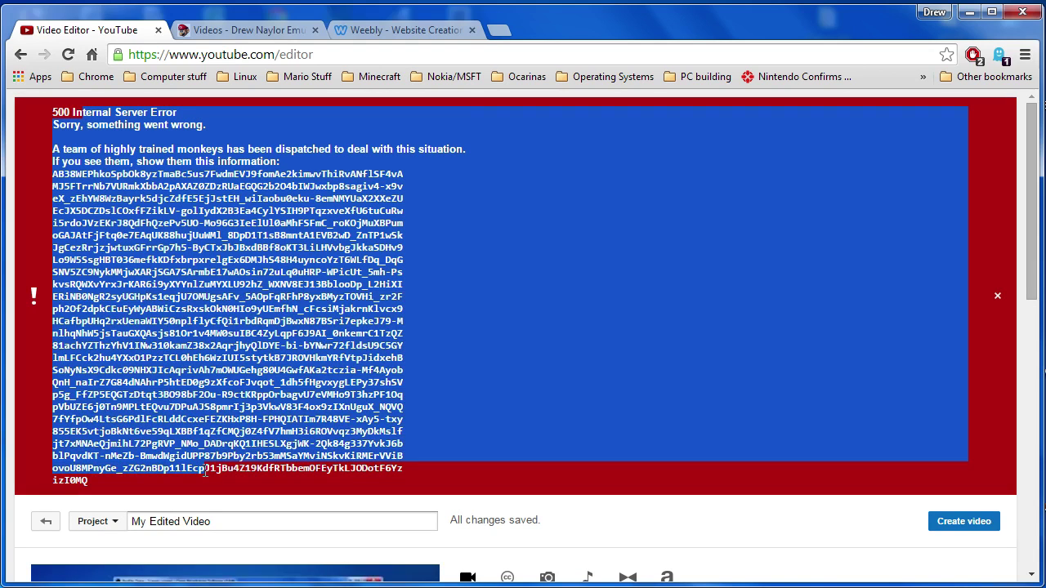
{"action": "left_click", "coordinate": [553, 291]}
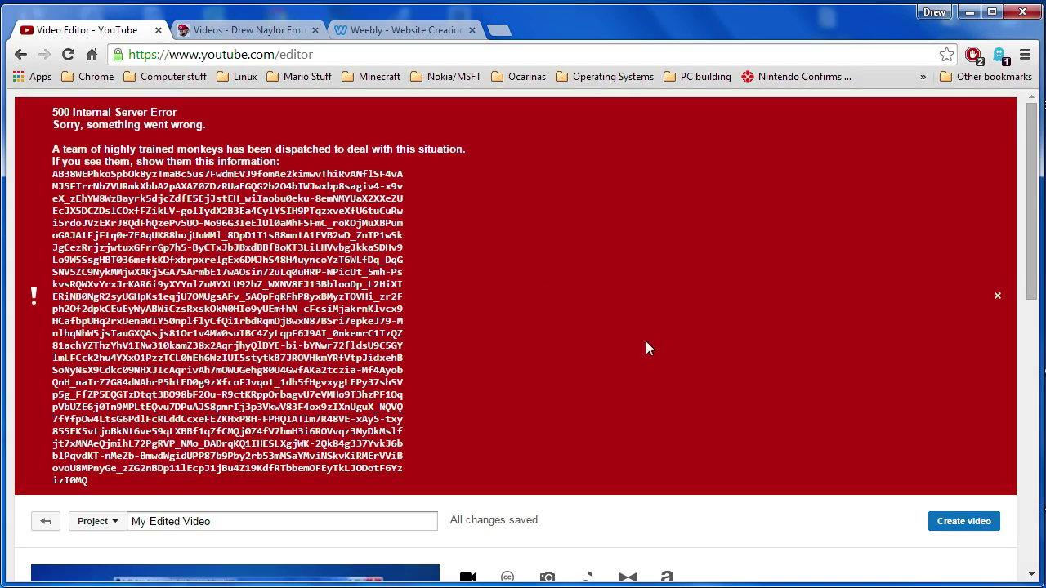
- Dismiss the error banner and retry deleting My Edited Video, confirming with OK
{"action": "left_click", "coordinate": [998, 296]}
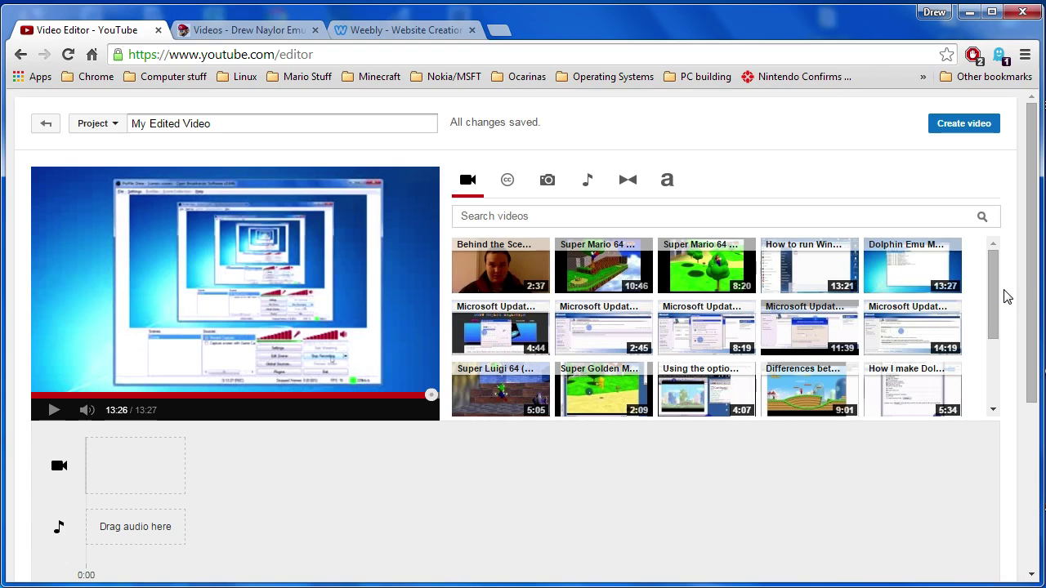
{"action": "left_click", "coordinate": [91, 123]}
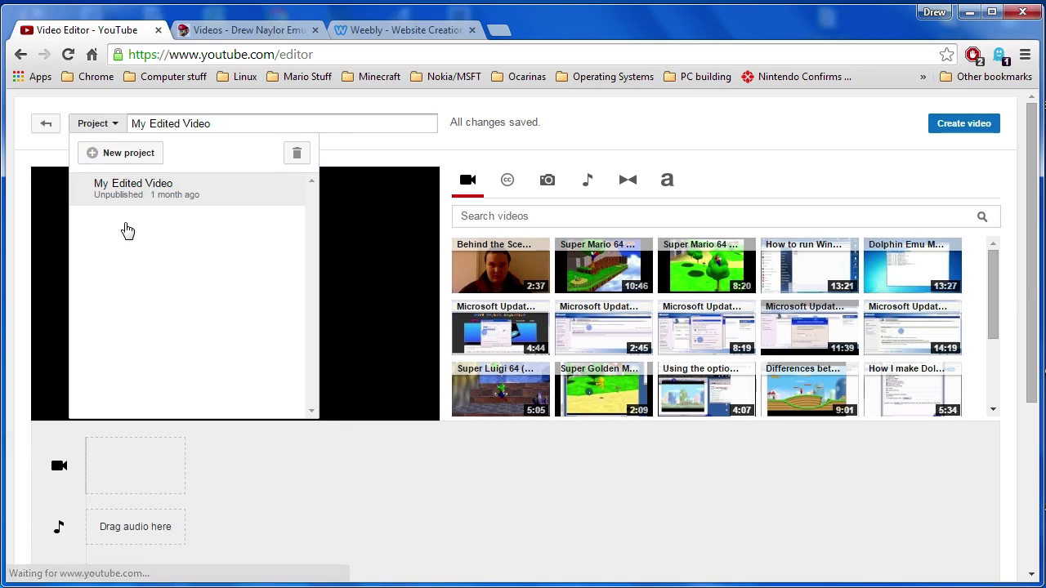
{"action": "left_click", "coordinate": [296, 160]}
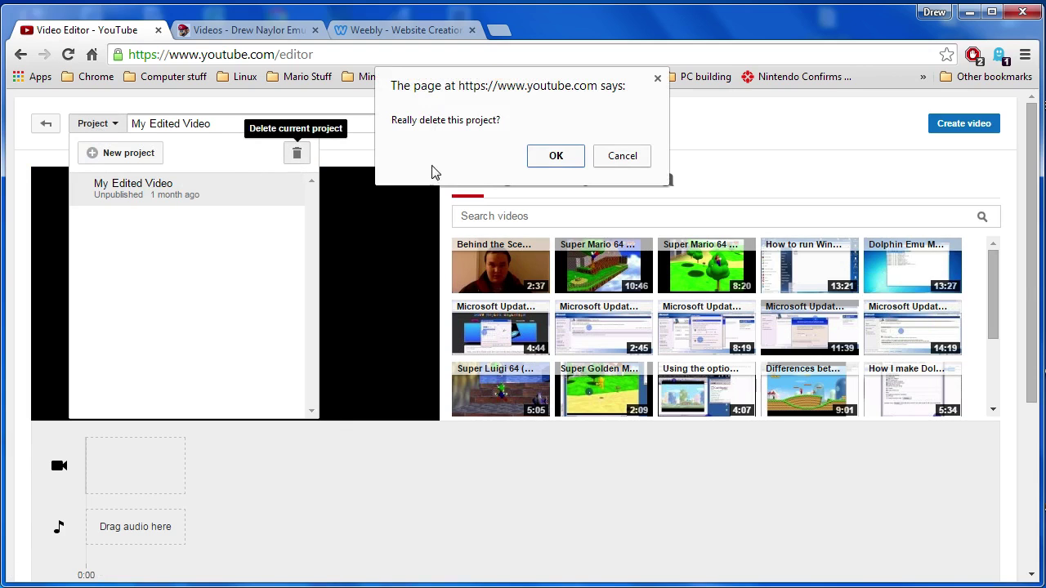
{"action": "left_click", "coordinate": [556, 156]}
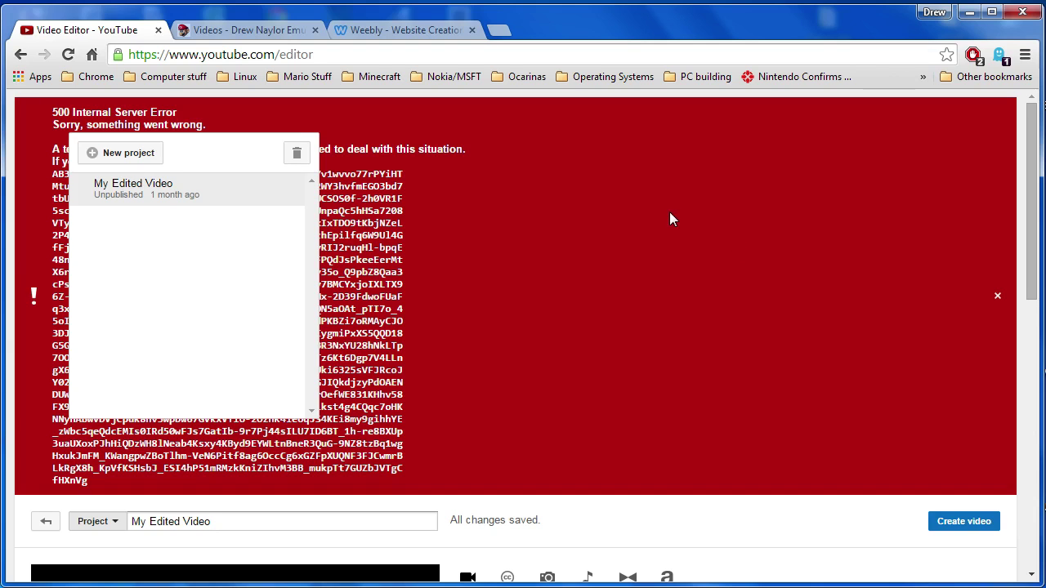
- Scroll down and back up the page, then dismiss the new 500 error banner
{"action": "left_click_drag", "start_coordinate": [1034, 243], "coordinate": [1034, 284]}
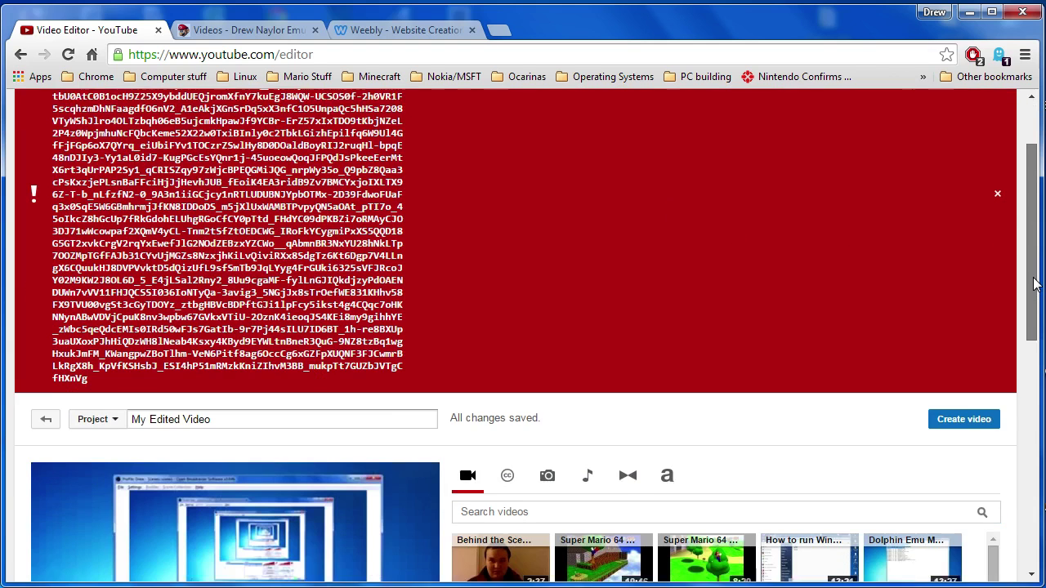
{"action": "scroll", "coordinate": [1034, 284], "scroll_direction": "down", "scroll_amount": 1}
{"action": "scroll", "coordinate": [1034, 286], "scroll_direction": "down", "scroll_amount": 2}
{"action": "scroll", "coordinate": [1033, 290], "scroll_direction": "down", "scroll_amount": 2}
{"action": "scroll", "coordinate": [1034, 302], "scroll_direction": "up", "scroll_amount": 3}
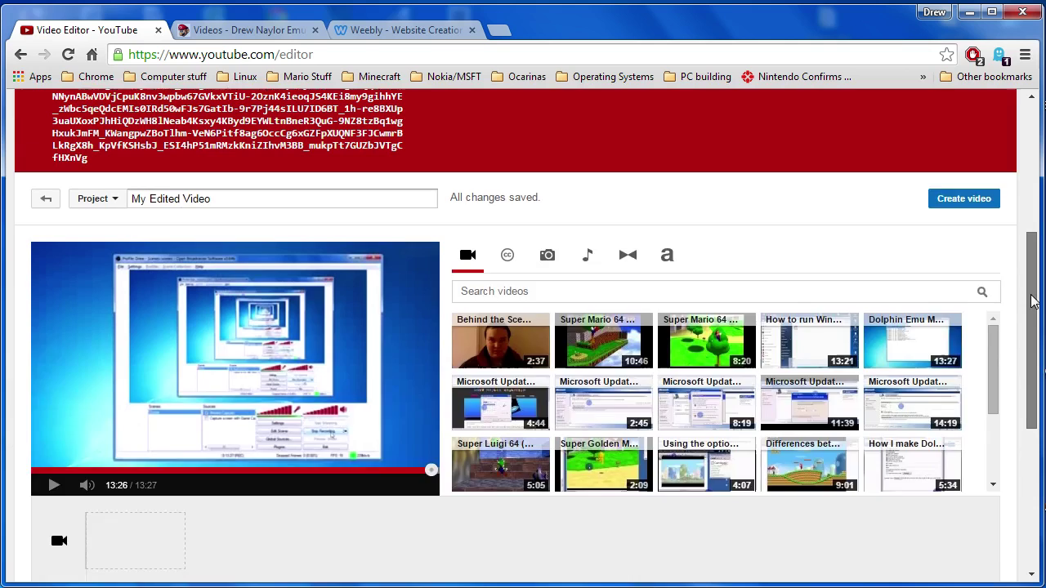
{"action": "scroll", "coordinate": [1034, 300], "scroll_direction": "up", "scroll_amount": 3}
{"action": "scroll", "coordinate": [1034, 300], "scroll_direction": "up", "scroll_amount": 1}
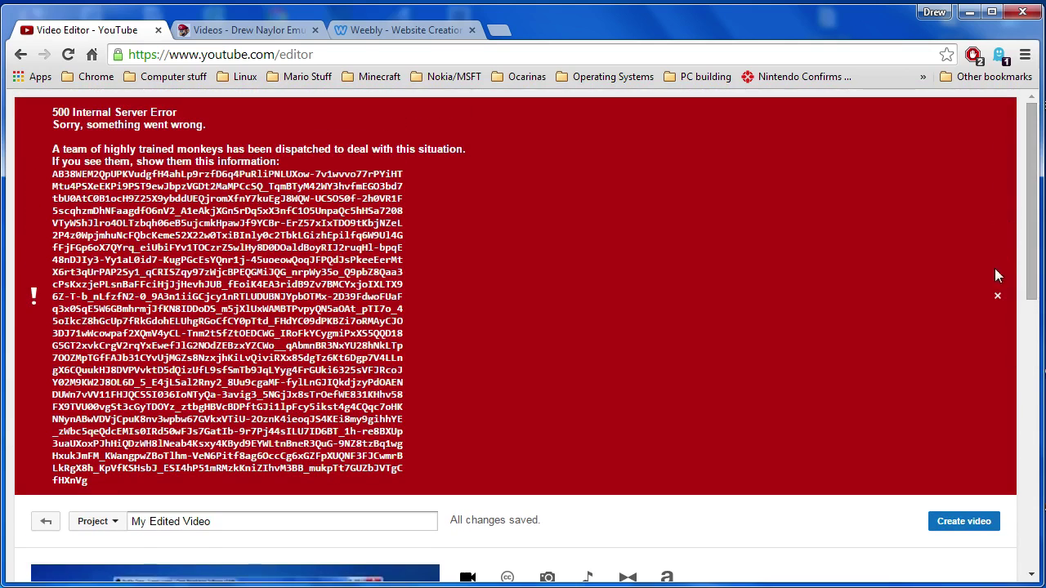
{"action": "left_click", "coordinate": [998, 296]}
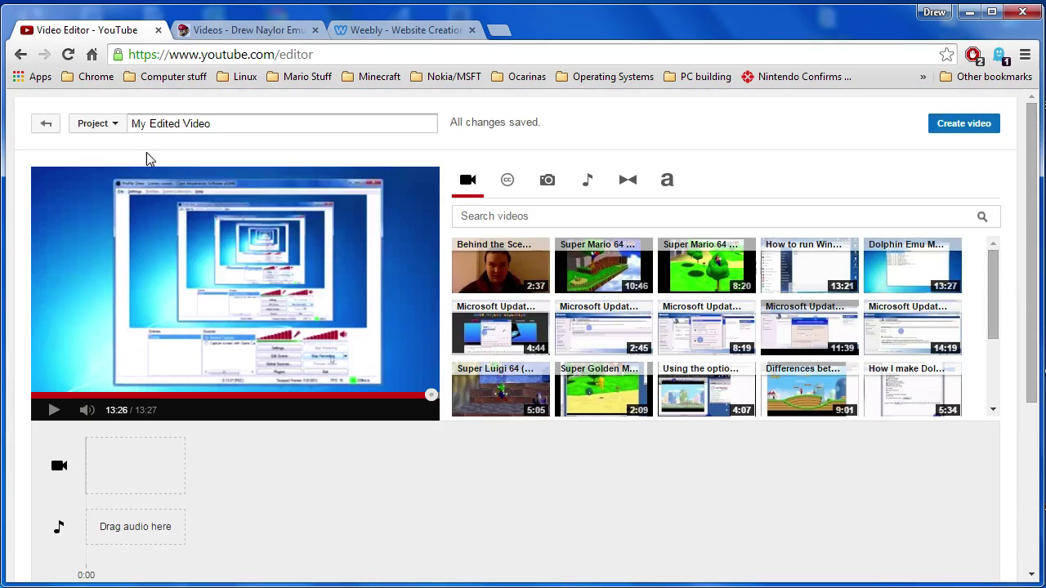
- Delete My Edited Video a third time, inspect the error text, and dismiss the banner
{"action": "left_click", "coordinate": [105, 129]}
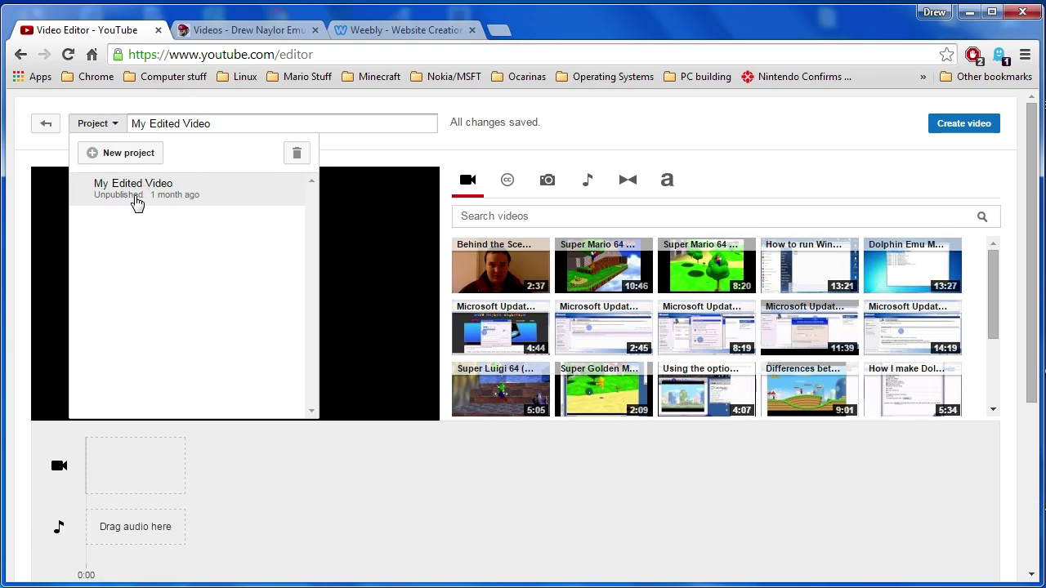
{"action": "left_click", "coordinate": [296, 154]}
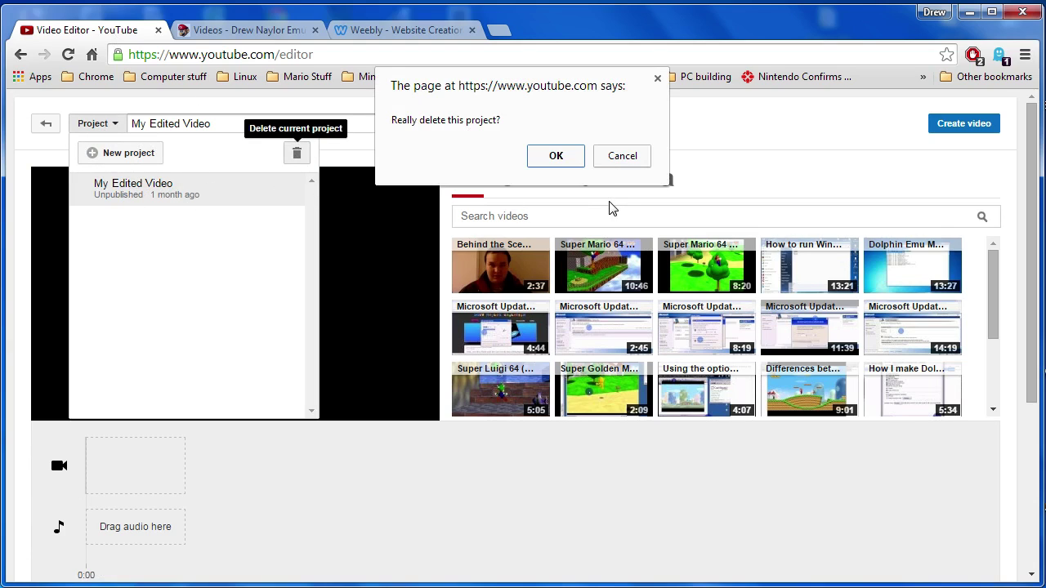
{"action": "left_click", "coordinate": [556, 156]}
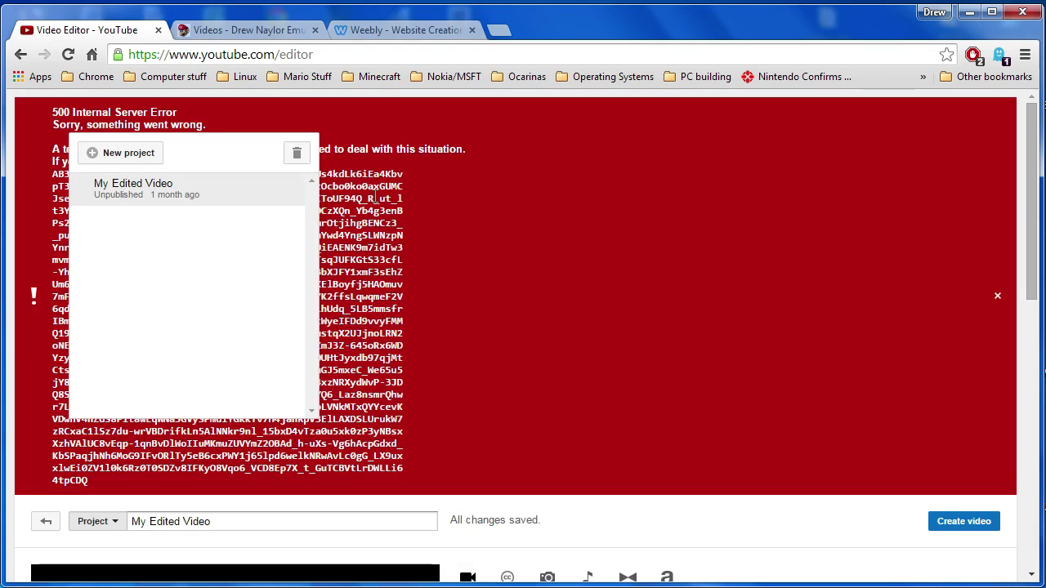
{"action": "left_click", "coordinate": [699, 259]}
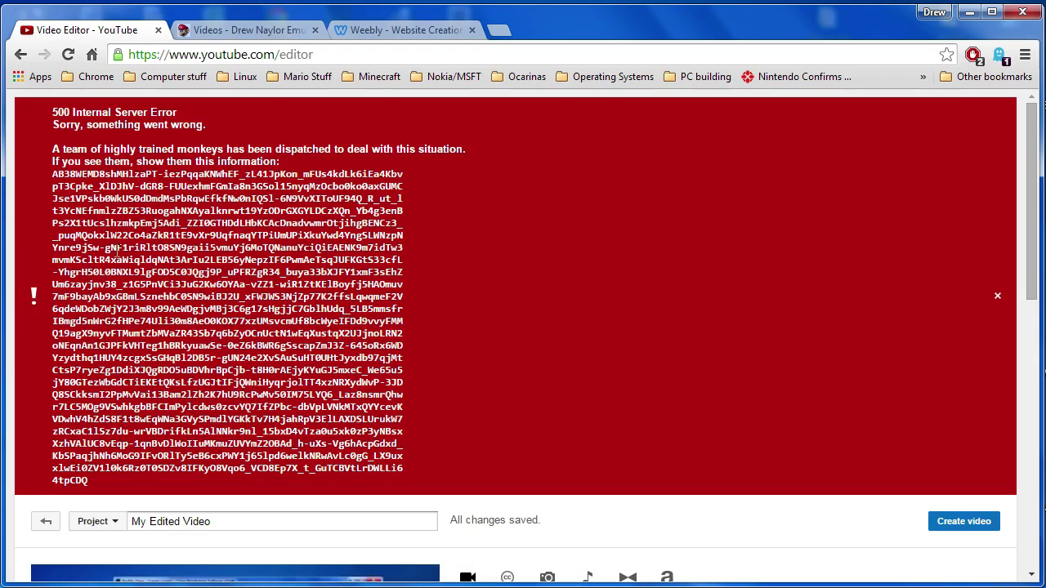
{"action": "left_click_drag", "start_coordinate": [34, 296], "coordinate": [121, 249]}
{"action": "left_click", "coordinate": [589, 321]}
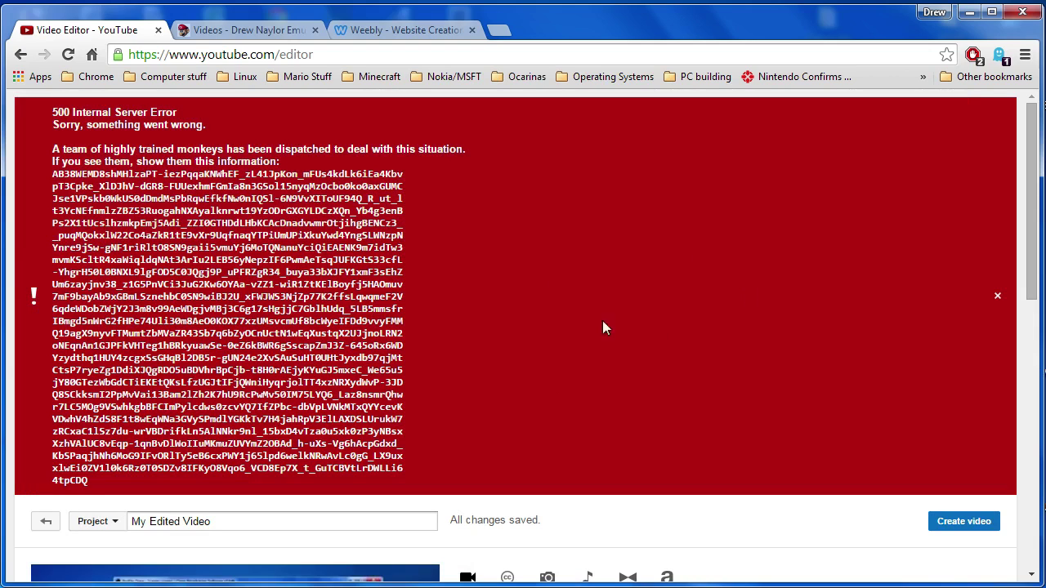
{"action": "left_click", "coordinate": [997, 295]}
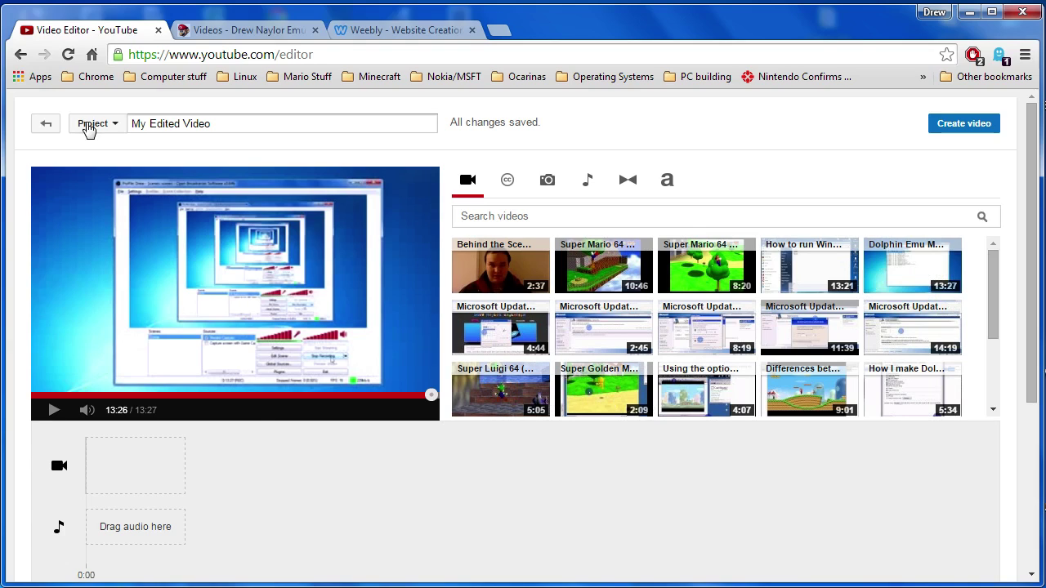
- Return to Video Manager, then reopen Video Editor from the CREATE section
{"action": "left_click", "coordinate": [43, 129]}
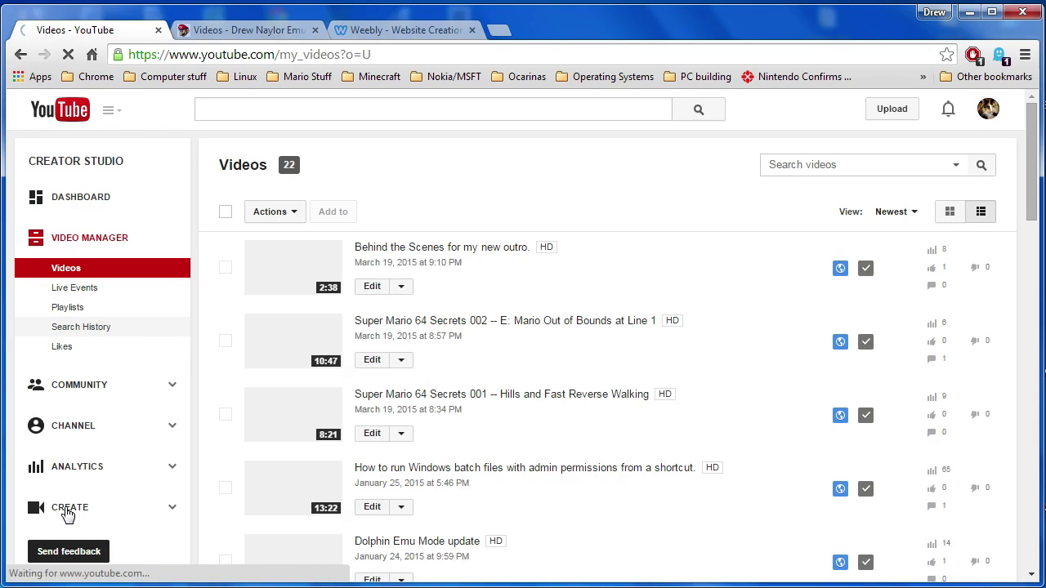
{"action": "left_click", "coordinate": [69, 512]}
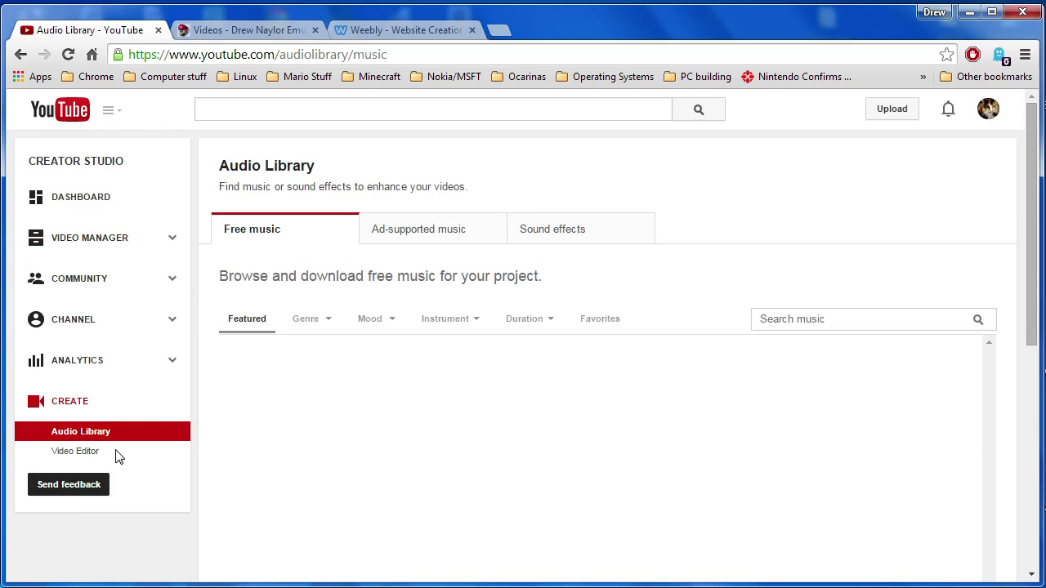
{"action": "left_click", "coordinate": [108, 453]}
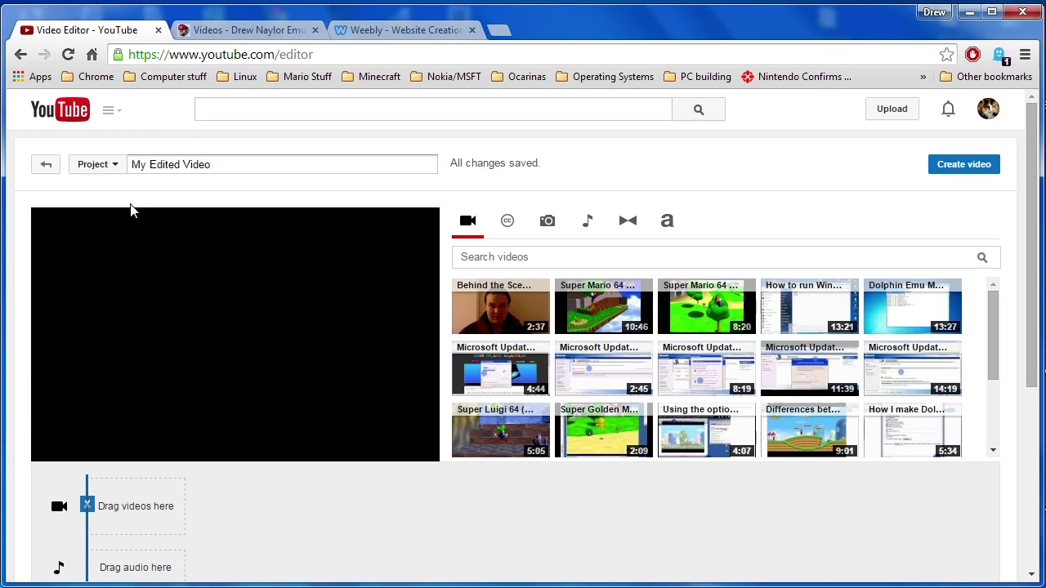
- Retry deleting My Edited Video with OK, then close the resulting 500 error banner
{"action": "left_click", "coordinate": [103, 171]}
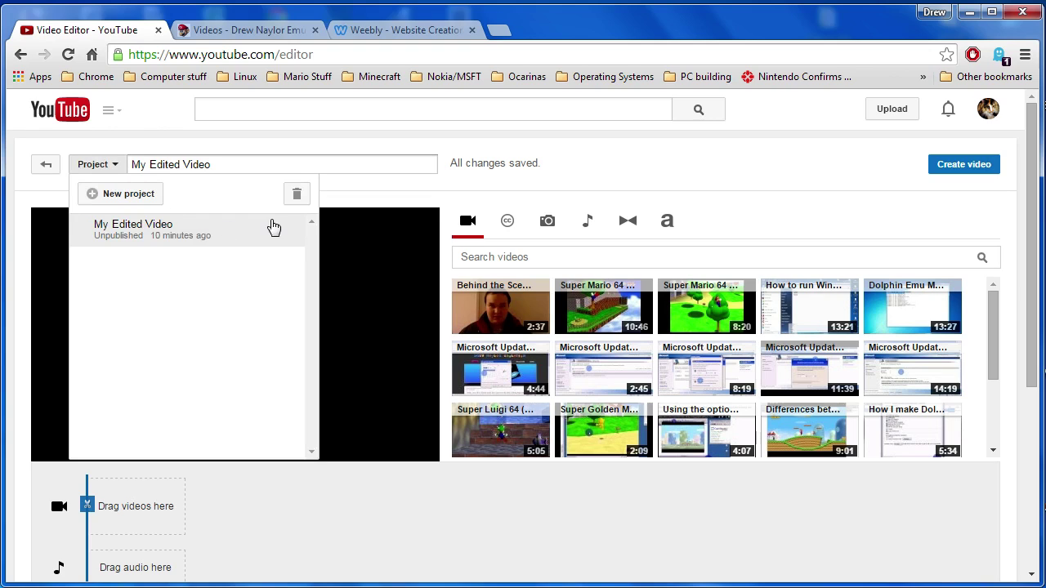
{"action": "left_click", "coordinate": [295, 196]}
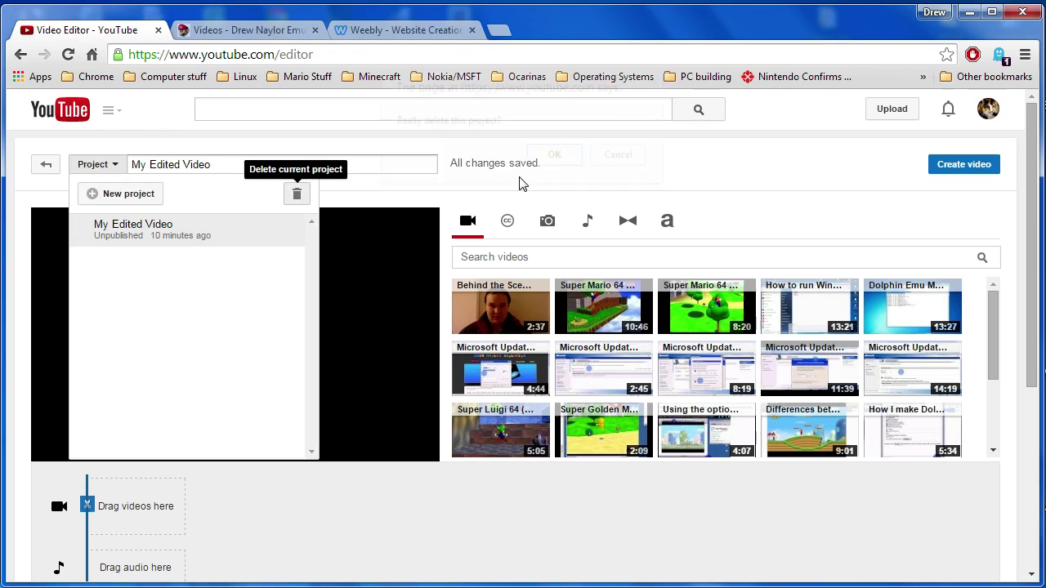
{"action": "left_click", "coordinate": [544, 160]}
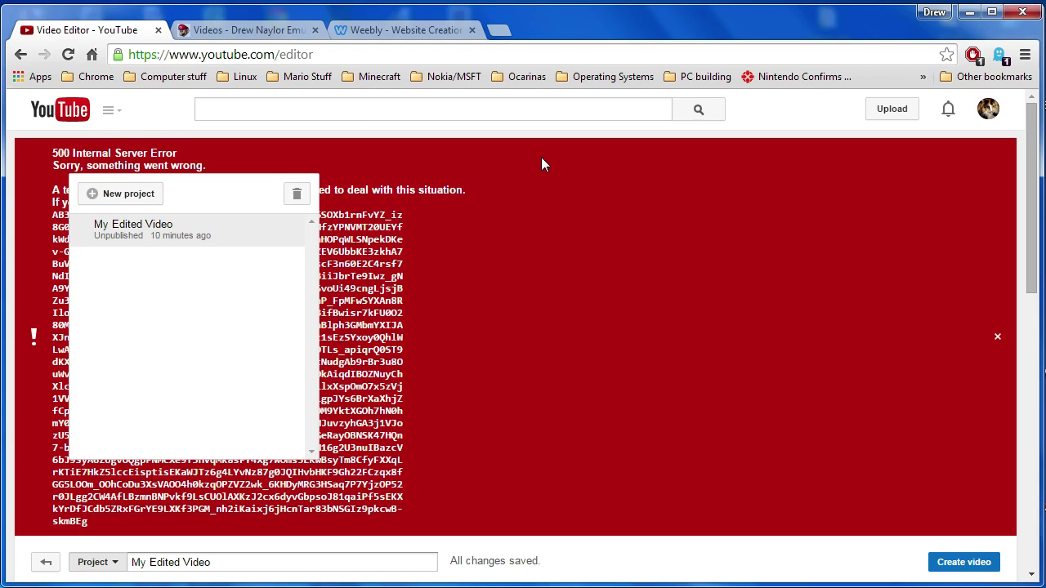
{"action": "left_click", "coordinate": [544, 164]}
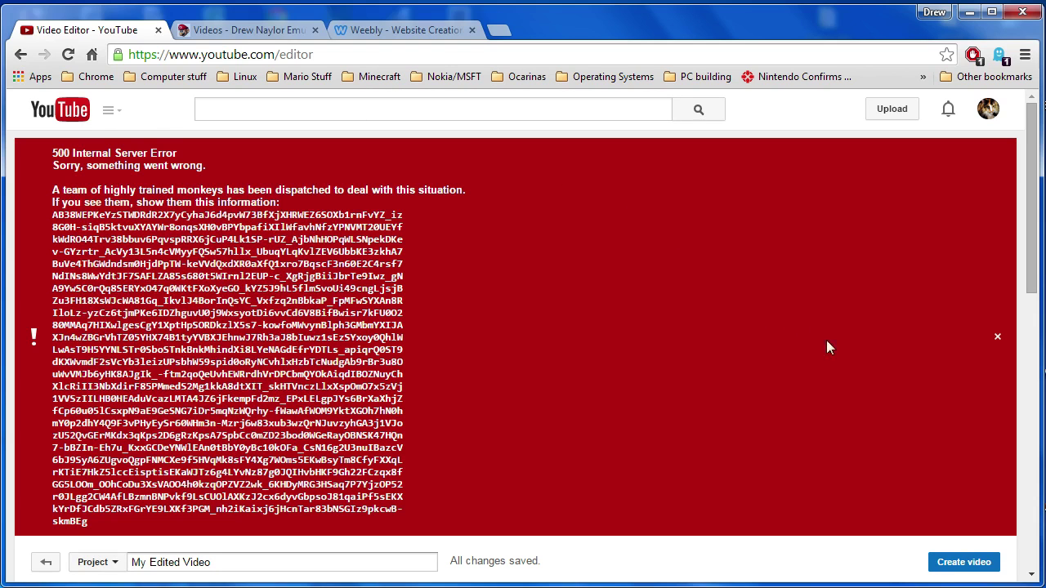
{"action": "left_click", "coordinate": [997, 338]}
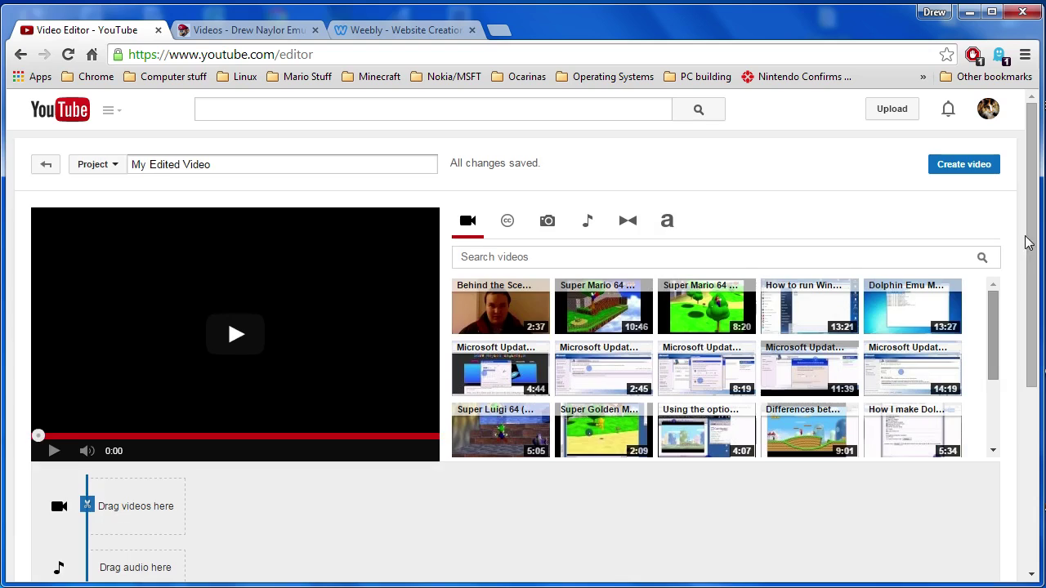
- Scroll the page, then show the Transitions library with Crossfade and Wipe
{"action": "scroll", "coordinate": [1023, 313], "scroll_direction": "down", "scroll_amount": 3}
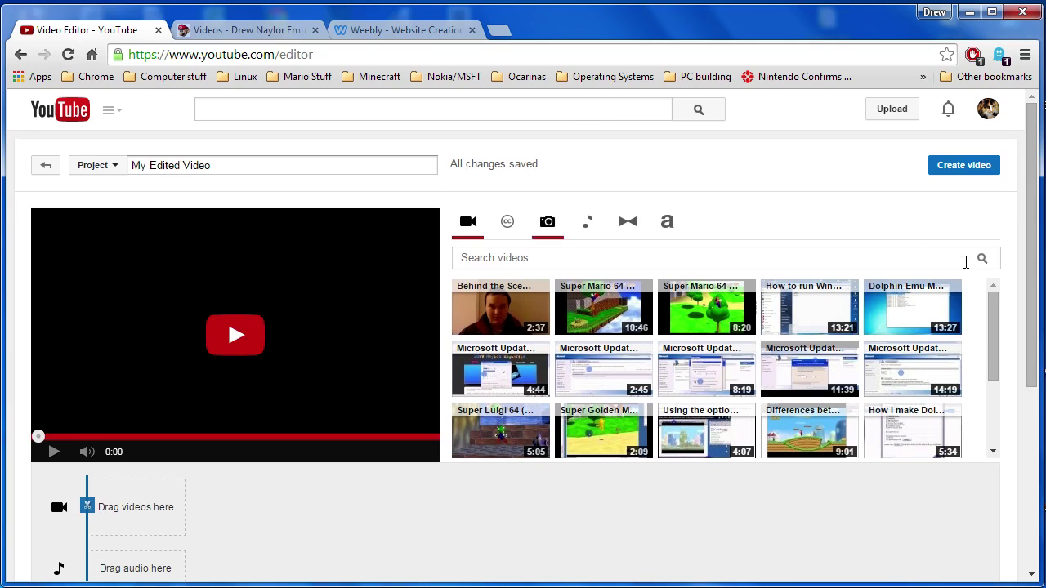
{"action": "mouse_move", "coordinate": [1031, 233]}
{"action": "left_mouse_down"}
{"action": "mouse_move", "coordinate": [1034, 427]}
{"action": "mouse_move", "coordinate": [1014, 222]}
{"action": "left_mouse_up"}
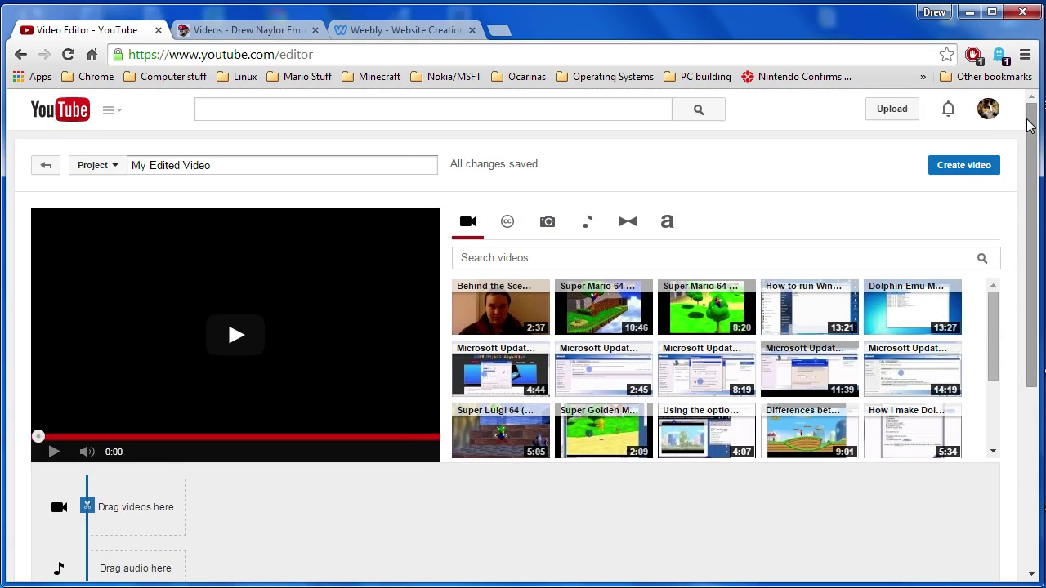
{"action": "left_click_drag", "start_coordinate": [1032, 127], "coordinate": [1039, 412]}
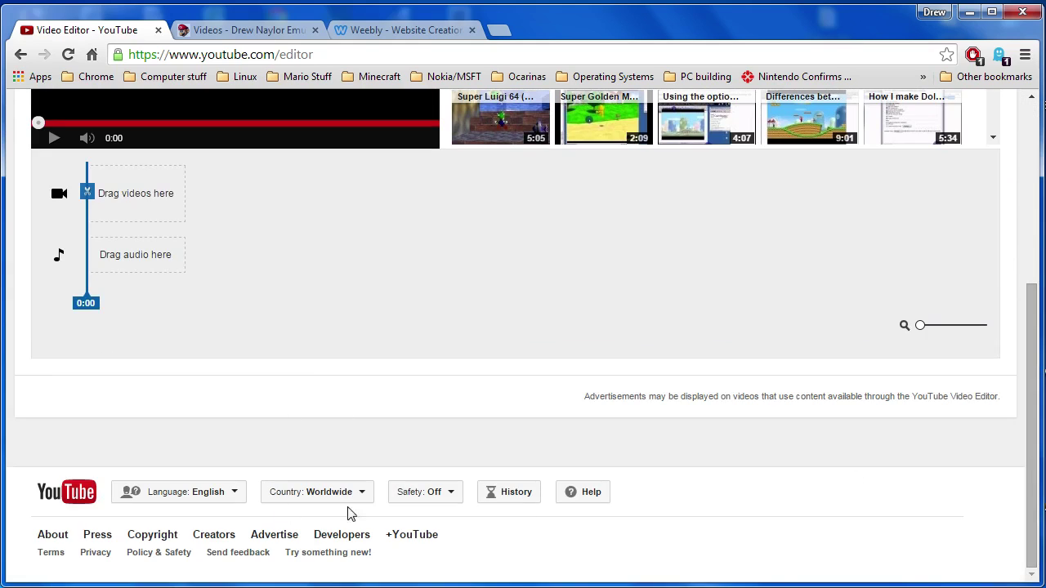
{"action": "mouse_move", "coordinate": [1029, 483]}
{"action": "left_mouse_down"}
{"action": "mouse_move", "coordinate": [1009, 131]}
{"action": "mouse_move", "coordinate": [1032, 219]}
{"action": "mouse_move", "coordinate": [1027, 169]}
{"action": "mouse_move", "coordinate": [1034, 282]}
{"action": "mouse_move", "coordinate": [1024, 117]}
{"action": "left_mouse_up"}
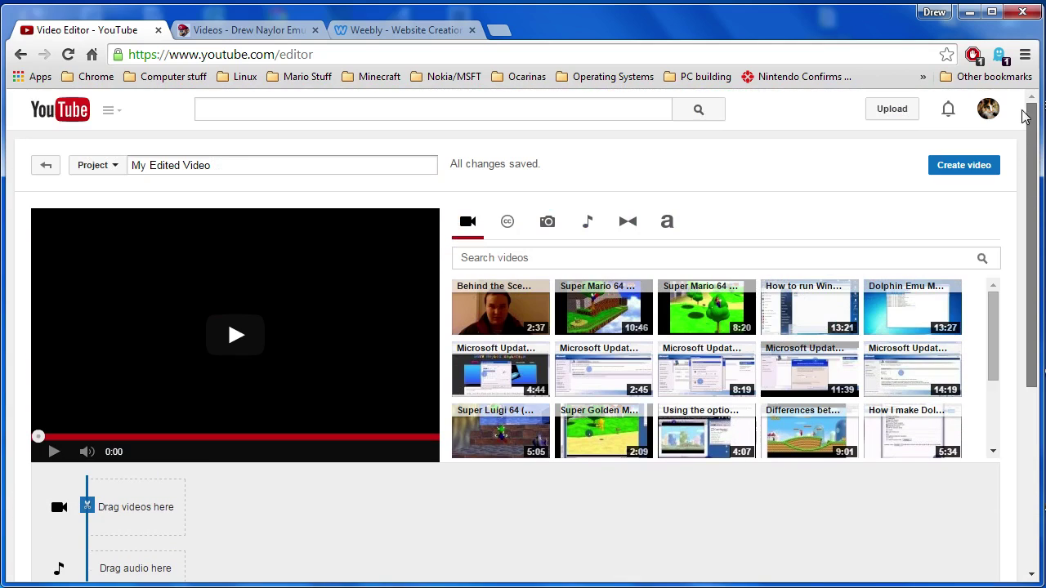
{"action": "left_click", "coordinate": [630, 233]}
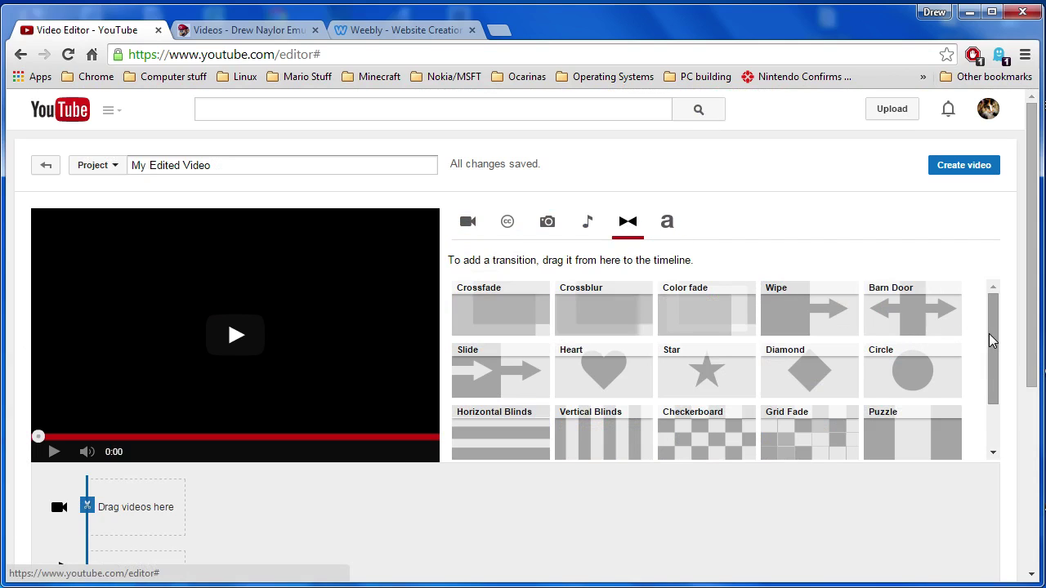
- Scroll through the transitions, then return to the channel's video clips library
{"action": "left_click_drag", "start_coordinate": [989, 334], "coordinate": [993, 393]}
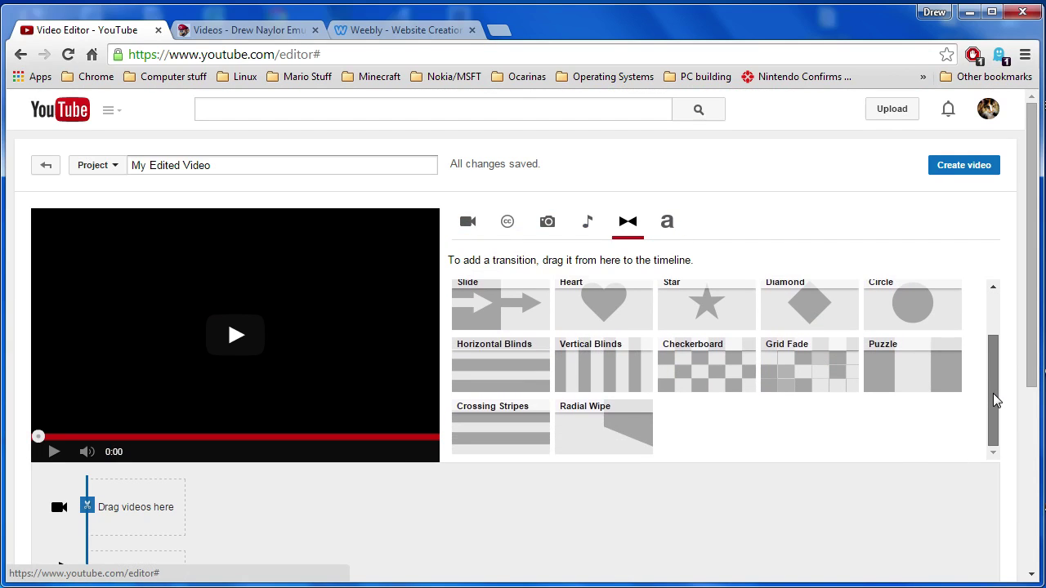
{"action": "left_click_drag", "start_coordinate": [992, 367], "coordinate": [994, 313]}
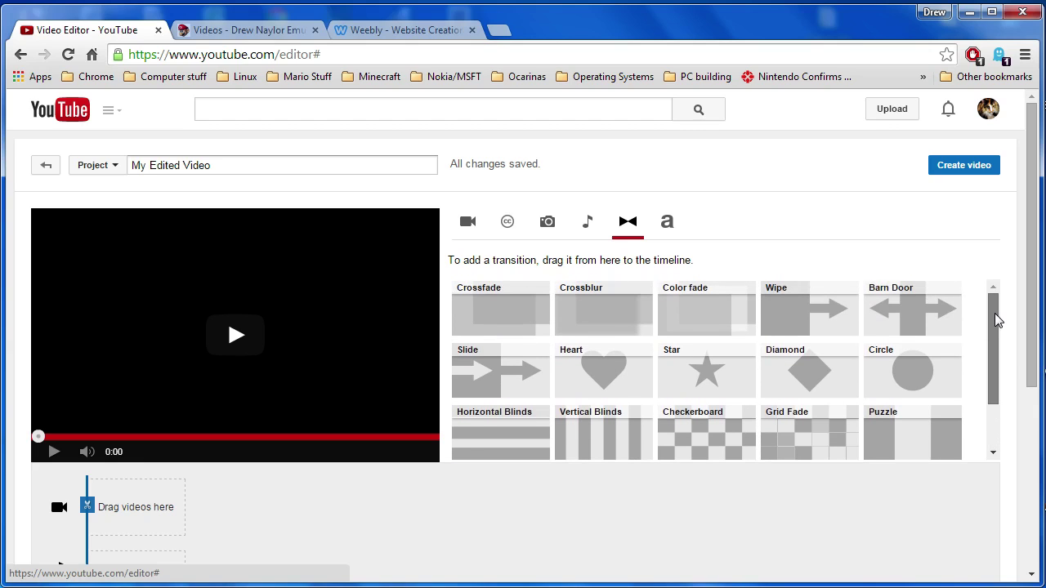
{"action": "left_click", "coordinate": [471, 222]}
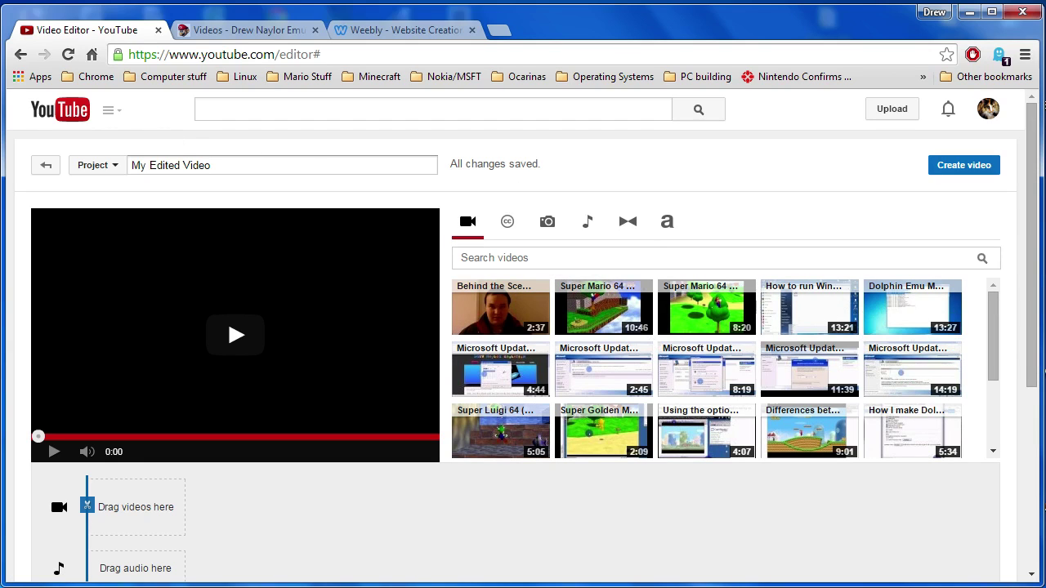
- Bring OBS to the front with Alt+Tab and move it up and left
{"action": "key", "text": "alt+Tab"}
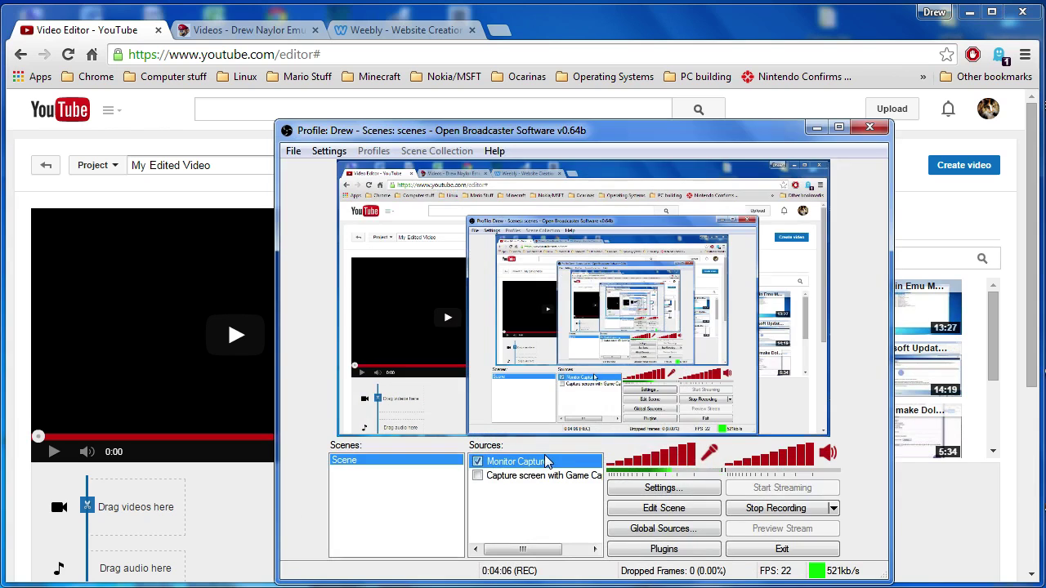
{"action": "left_click_drag", "start_coordinate": [579, 129], "coordinate": [546, 73]}
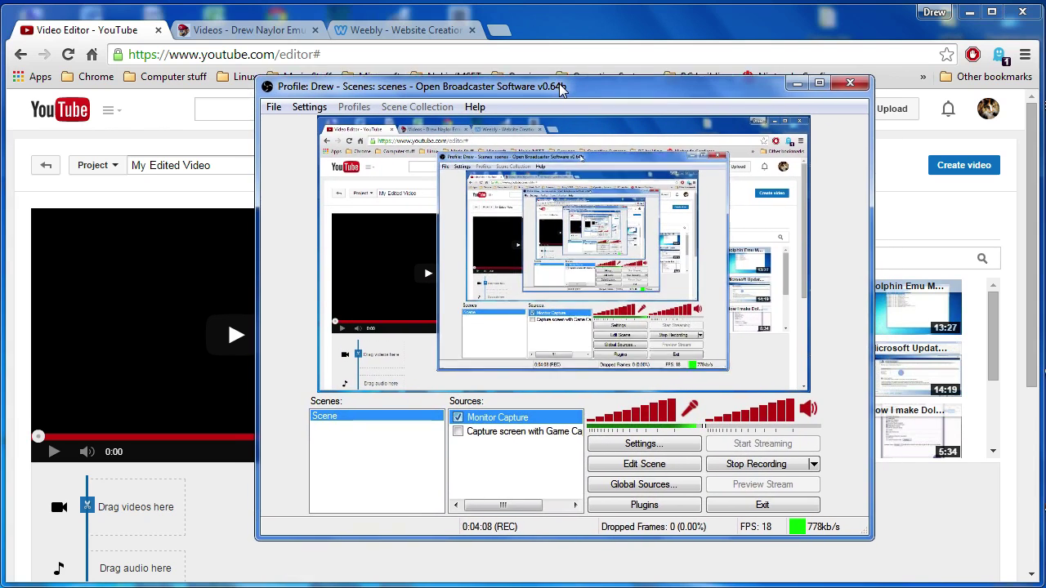